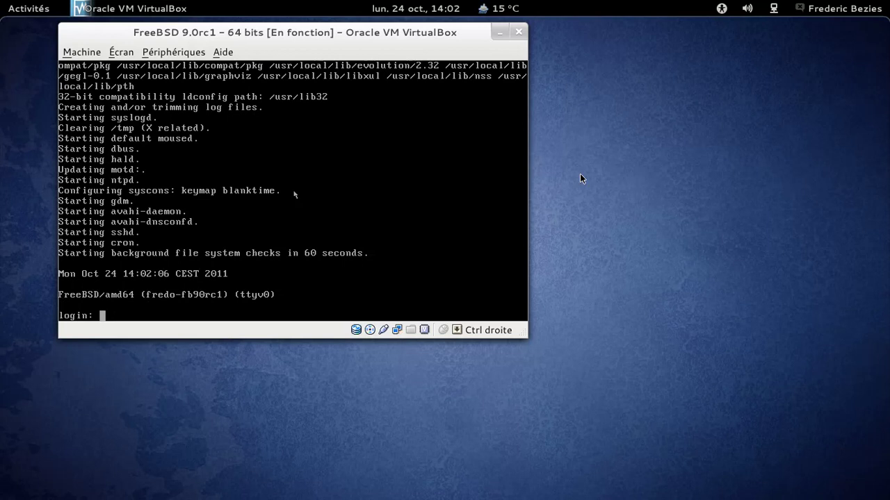
Log in to the FreeBSD console as root and launch gdm
left_click(382, 196)
type("root")
key("Return")
key("Return")
type("gdm")
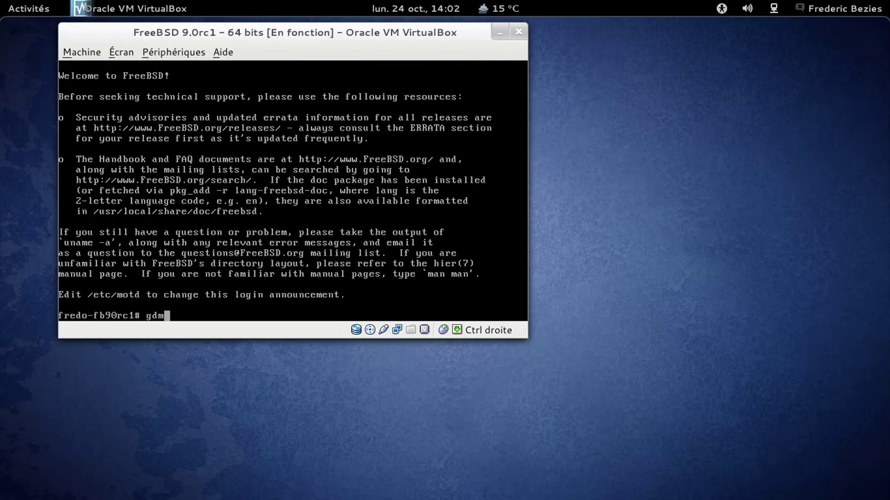
key("Return")
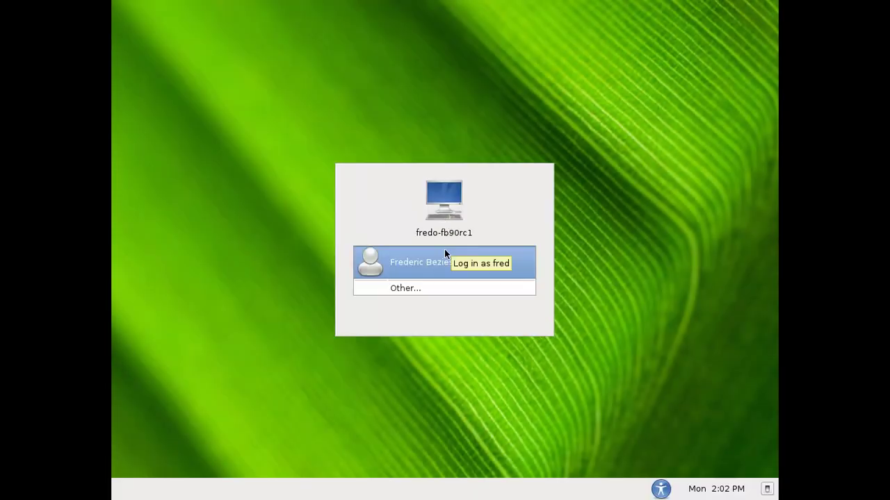
Sign in to the user account, keeping French (France) language and France keyboard layout
left_click(444, 256)
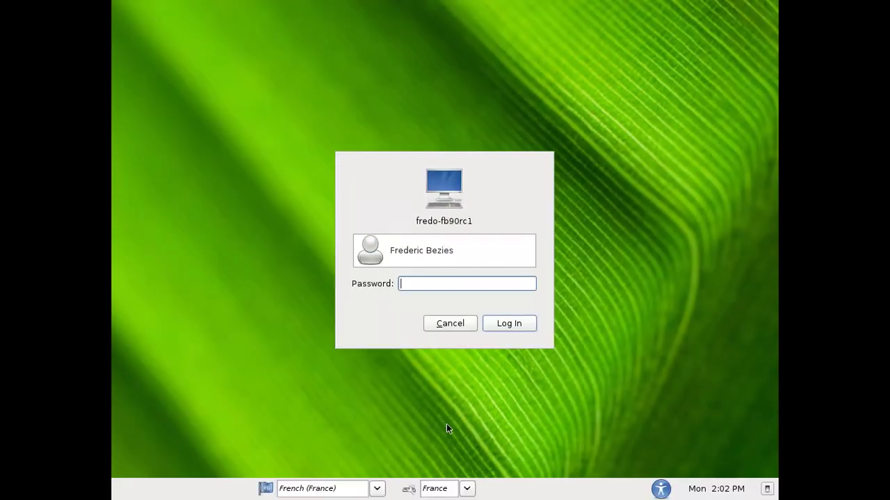
left_click(377, 489)
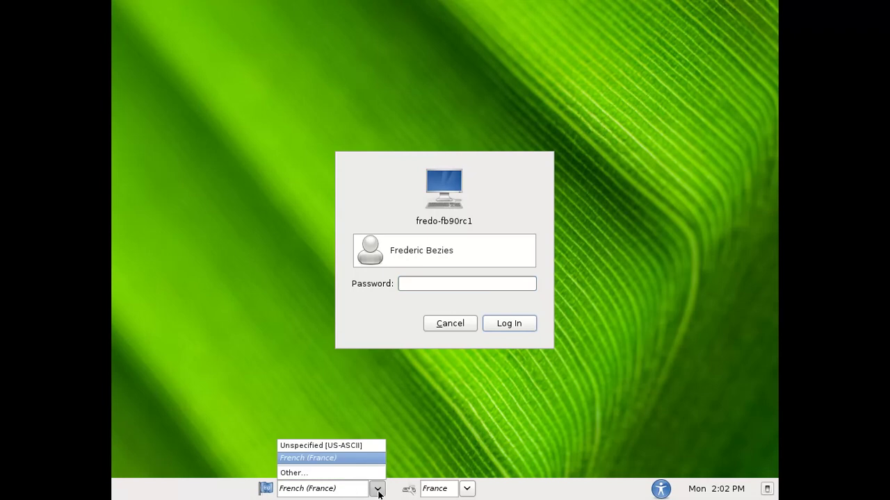
left_click(379, 490)
left_click(468, 490)
left_click(469, 492)
type("********")
key("Return")
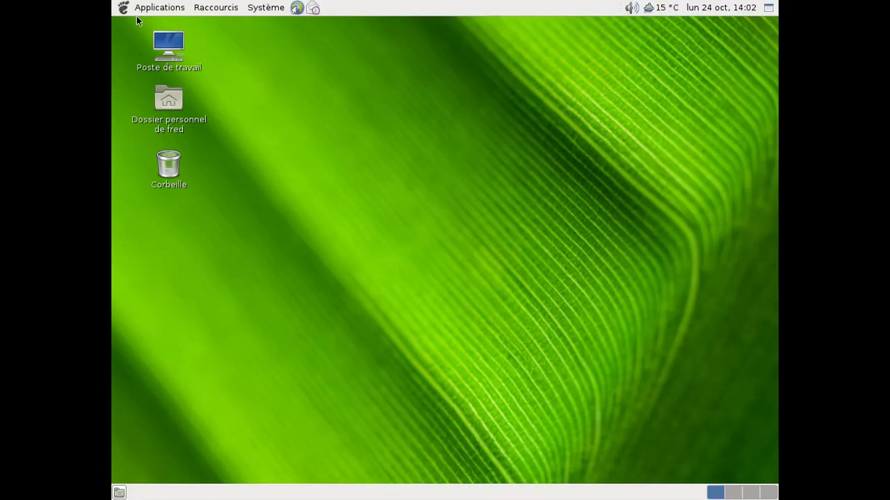
Browse the Applications menu submenus, then close the menu
left_click(159, 7)
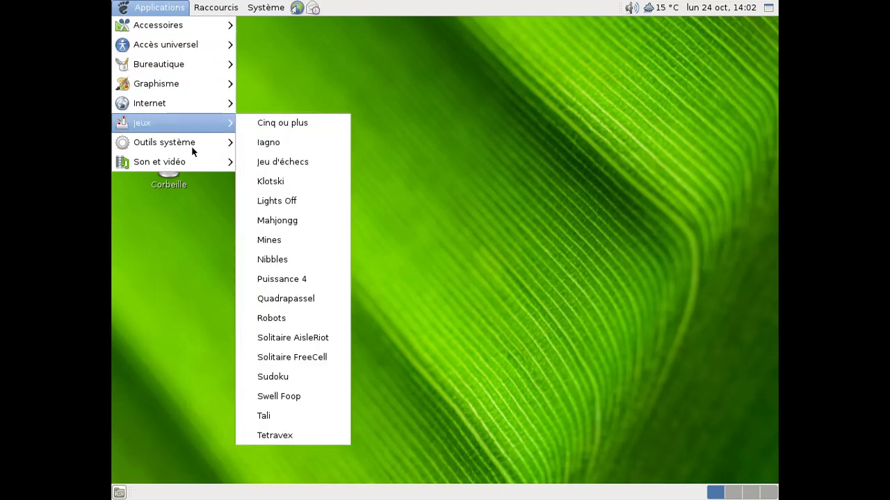
mouse_move(180, 146)
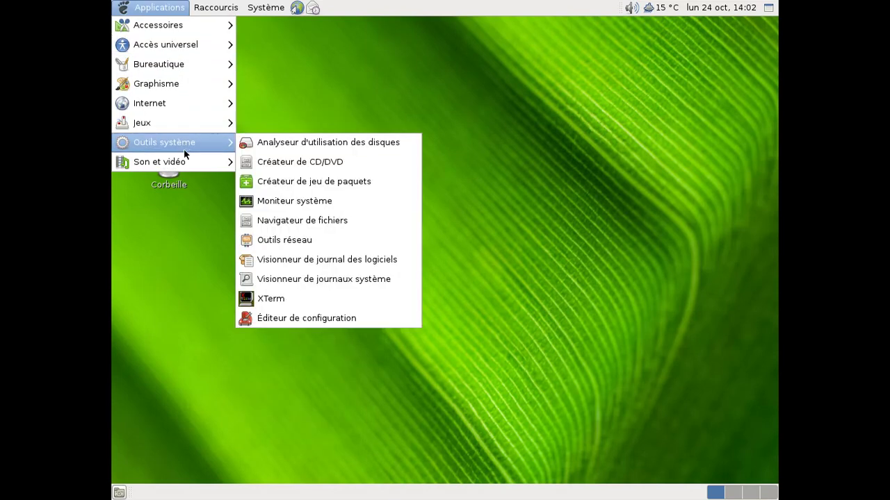
mouse_move(184, 162)
left_click(351, 97)
Confirm GNOME version 2.32.1 in the About GNOME window, then bring up the Applications menu
left_click(266, 8)
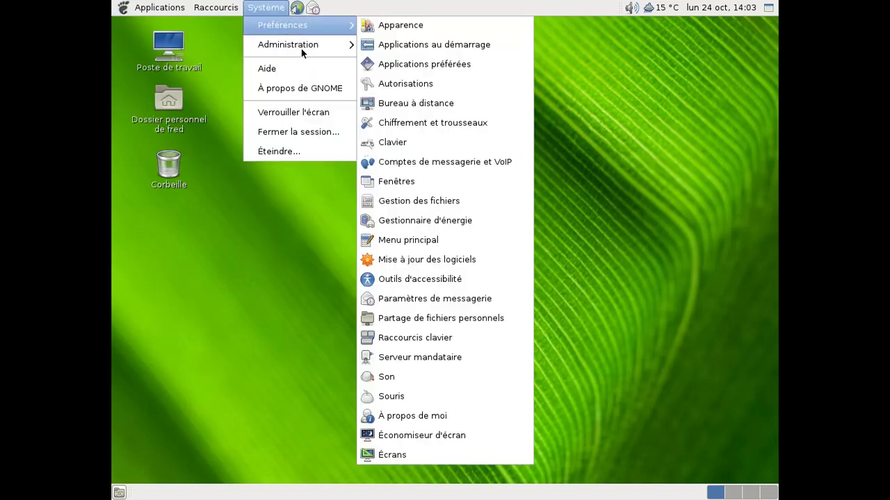
left_click(291, 87)
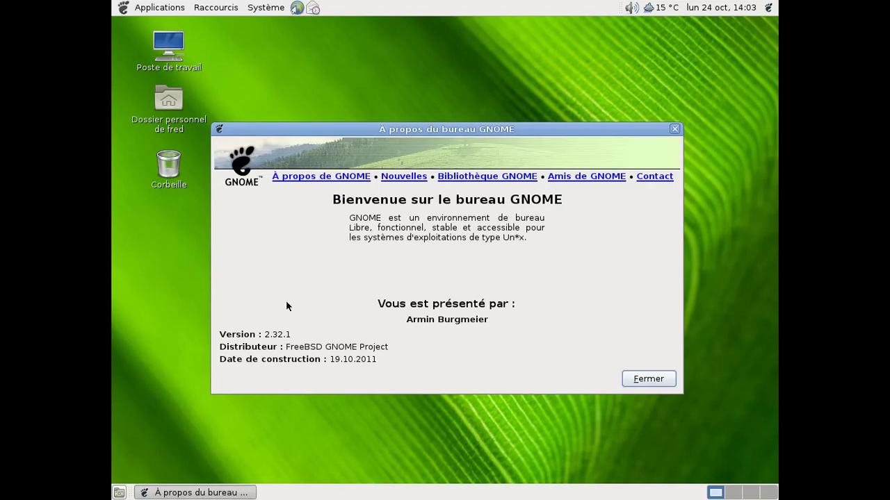
left_click_drag(265, 335, 362, 341)
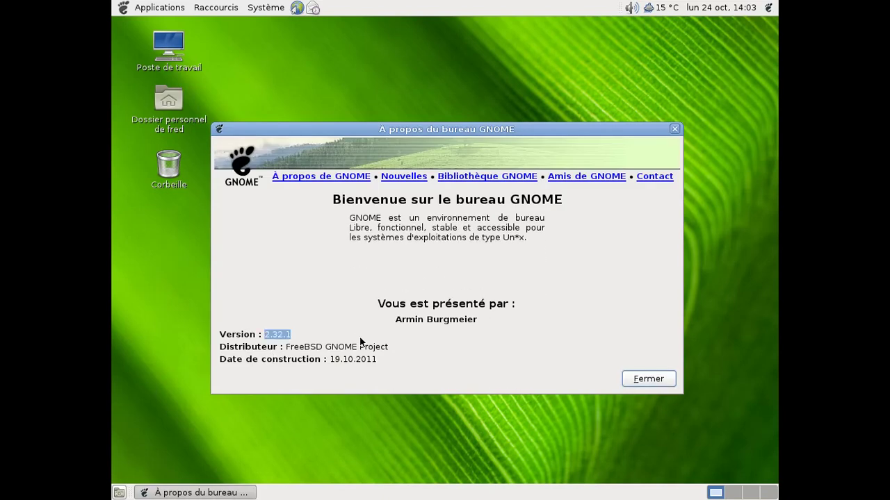
left_click(674, 129)
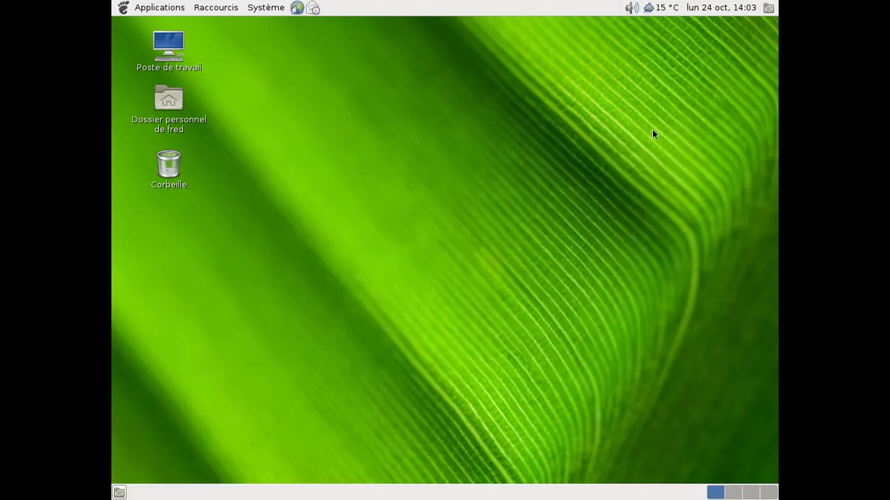
left_click(184, 9)
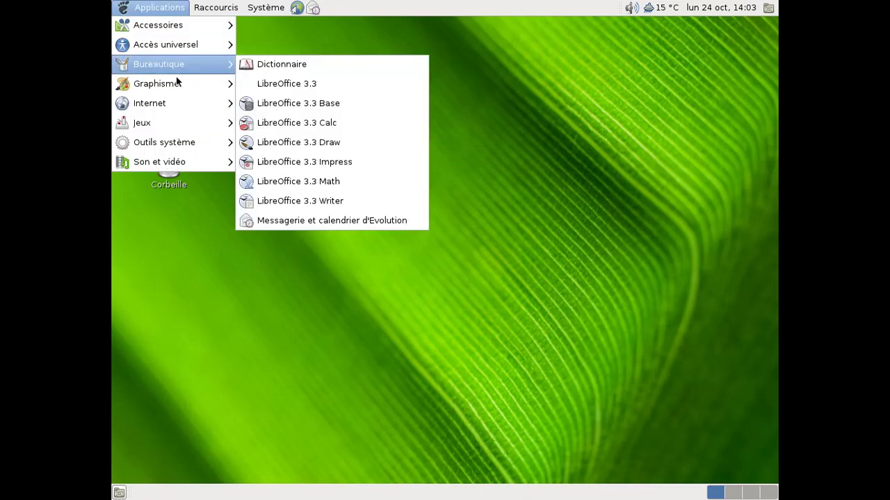
Launch Firefox and confirm version 7.0.1 in the About Firefox window
mouse_move(173, 100)
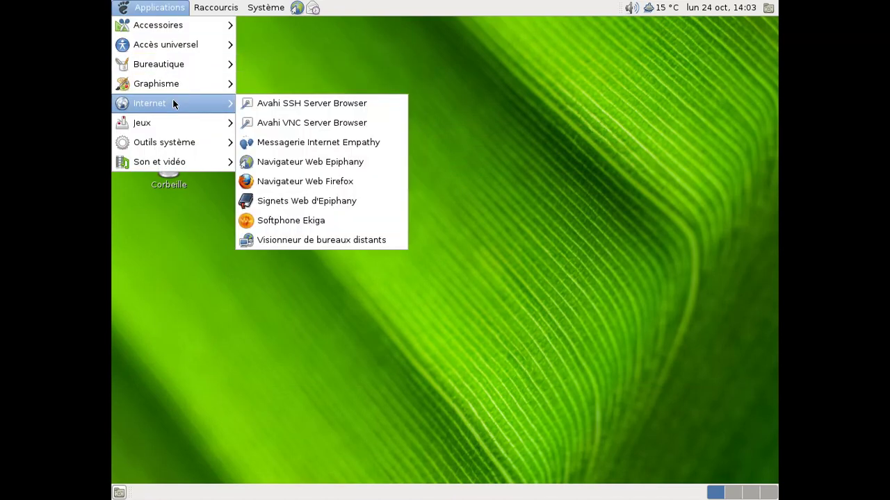
left_click(289, 182)
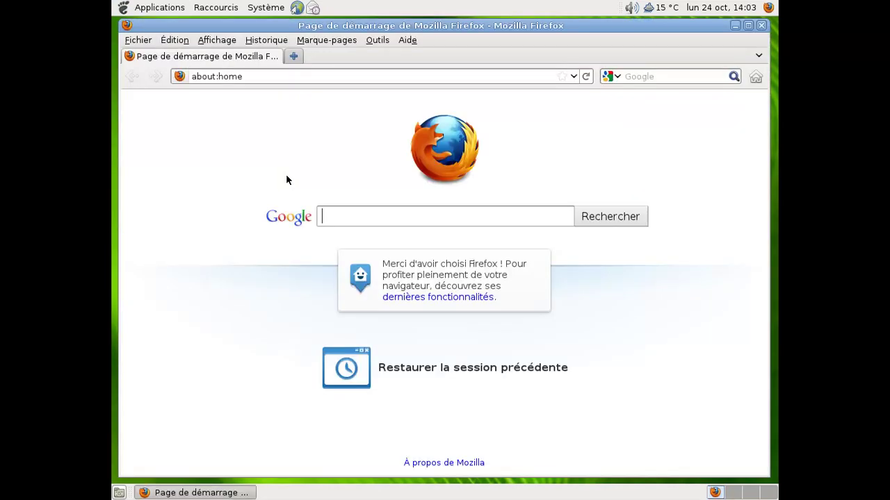
left_click(407, 40)
left_click(423, 138)
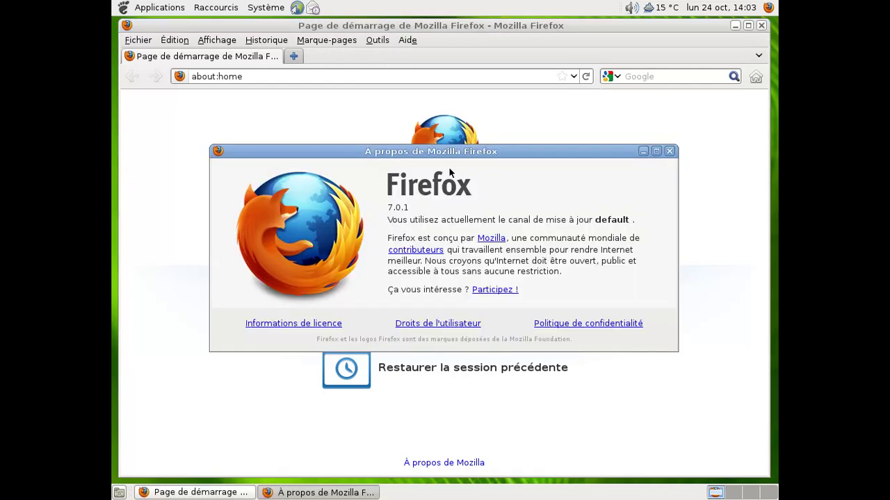
left_click(669, 151)
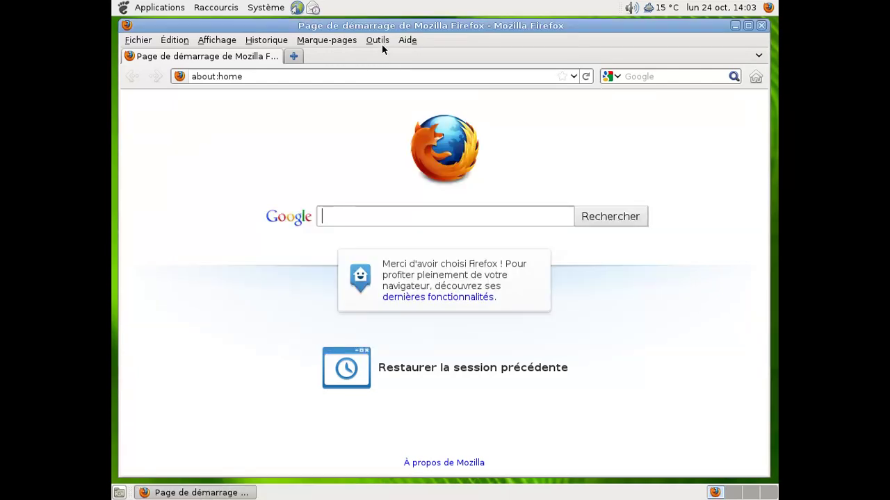
Review the Quick Locale Switcher options, then bring up the toolbar list to hide the menu bar
left_click(379, 42)
mouse_move(428, 169)
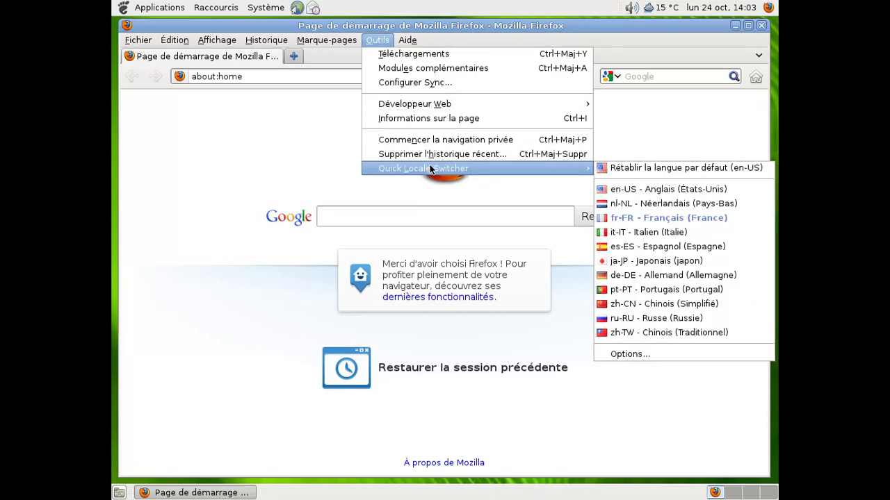
left_click(689, 353)
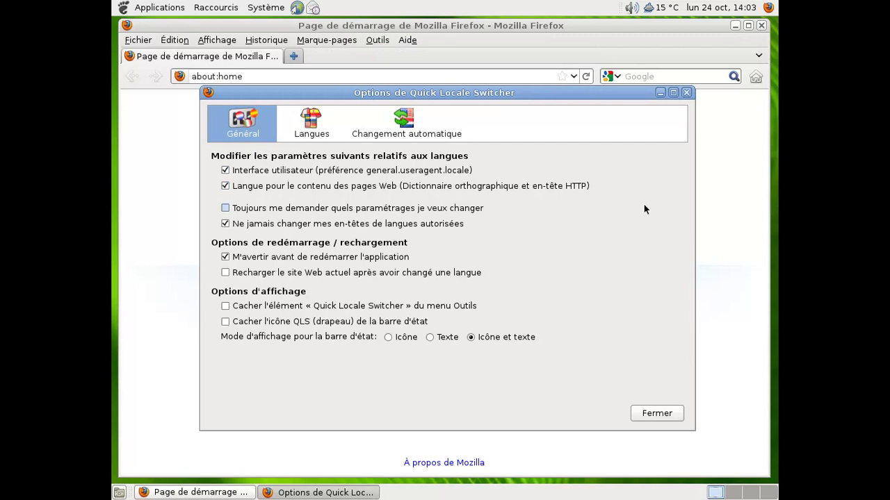
left_click(637, 417)
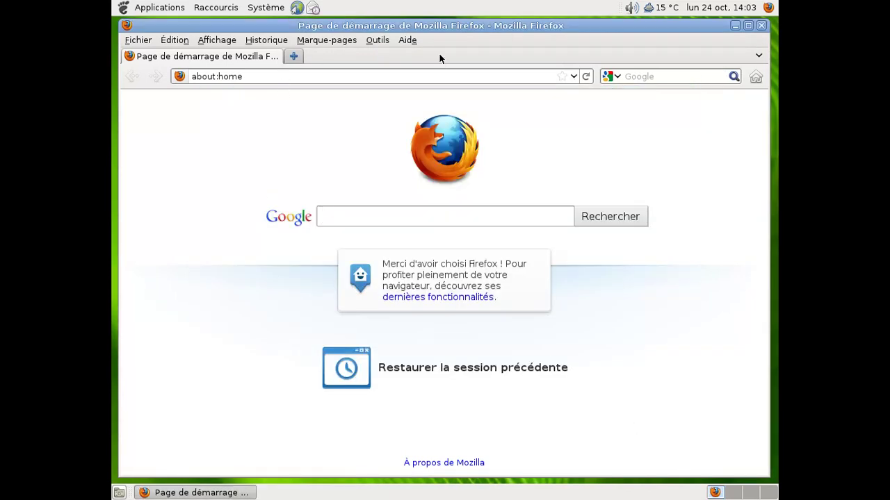
right_click(470, 40)
Hide the menu bar and view about:buildconfig, showing the amd64-portbld-freebsd9.0 target
left_click(520, 50)
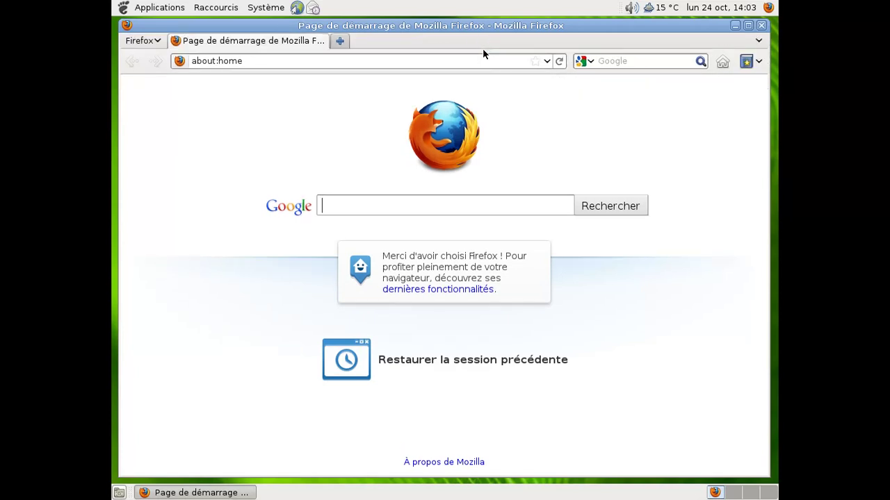
left_click(340, 40)
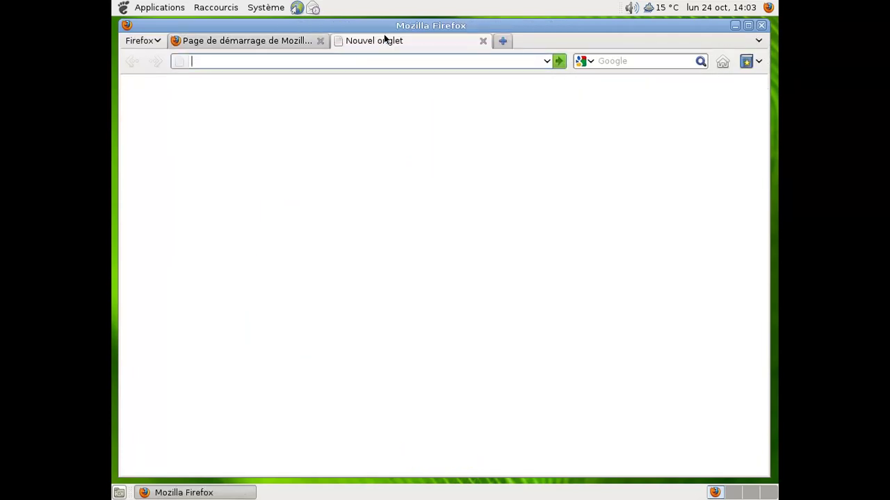
type("about:buildconfig")
key("Return")
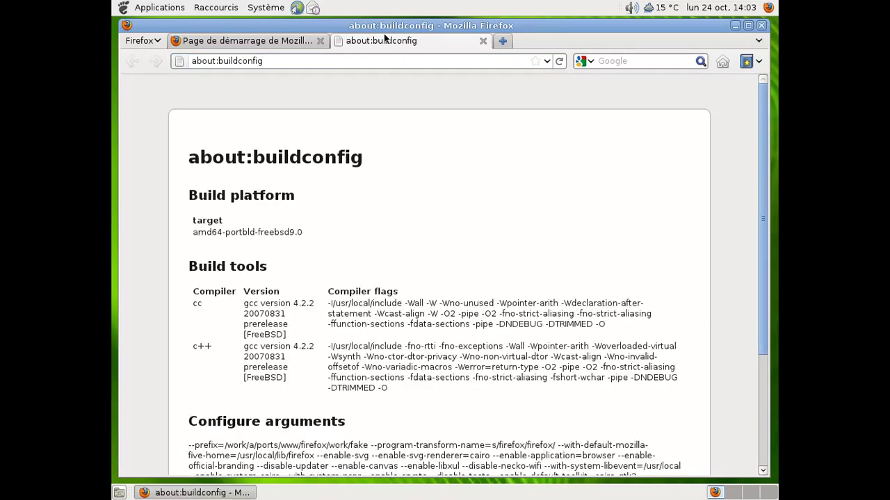
scroll(681, 212, "down", 3)
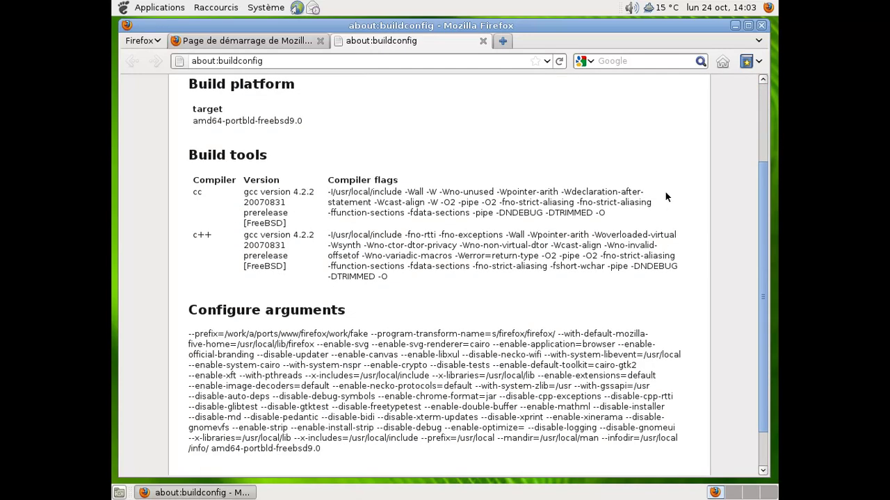
Close the buildconfig tab, return to the start page and close Firefox
left_click(483, 40)
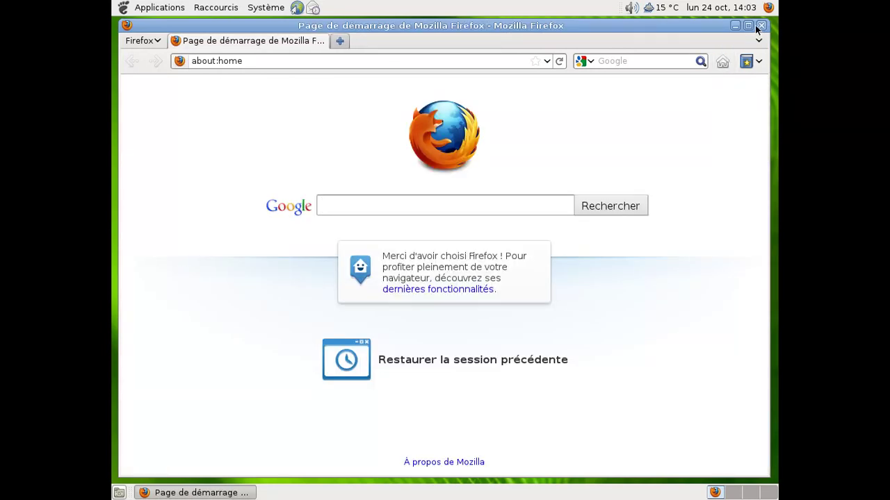
left_click(728, 60)
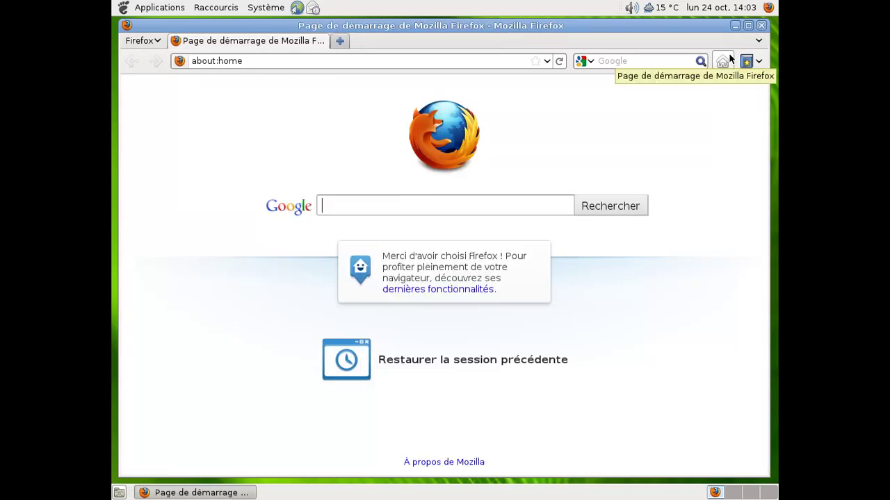
left_click(761, 26)
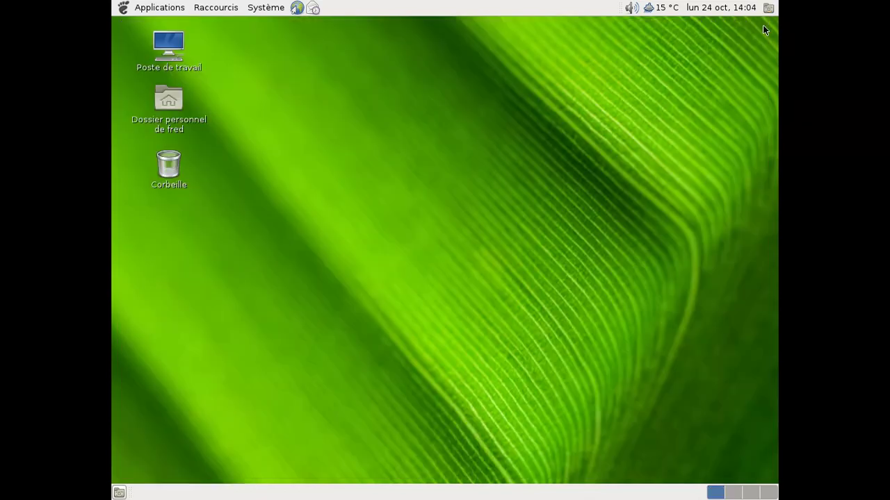
Launch LibreOffice 3.3 Writer and confirm version 3.3.3 in About LibreOffice
left_click(161, 9)
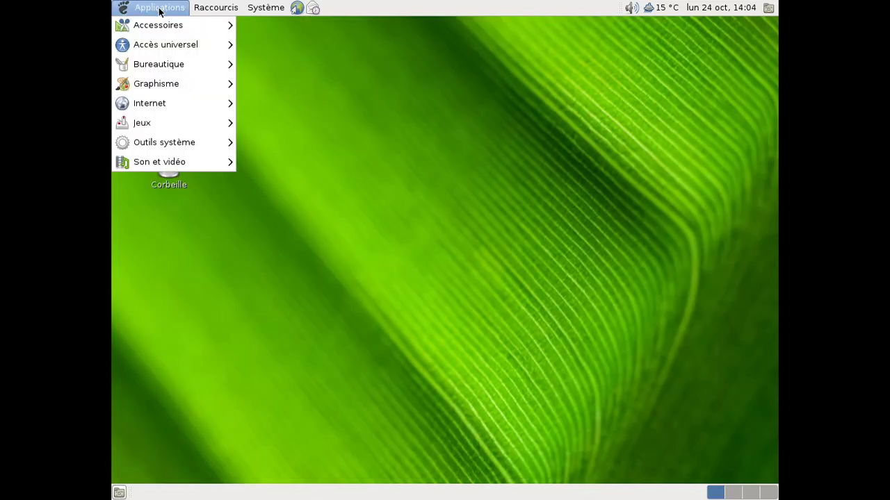
mouse_move(164, 59)
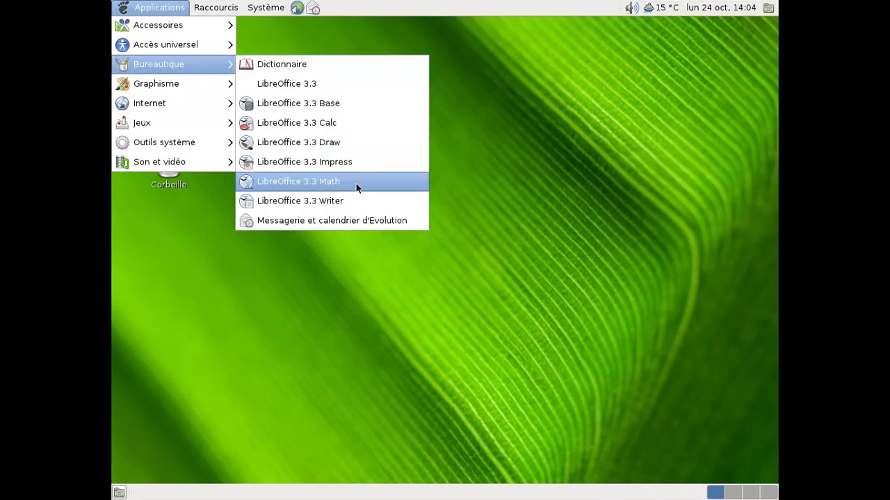
left_click(358, 199)
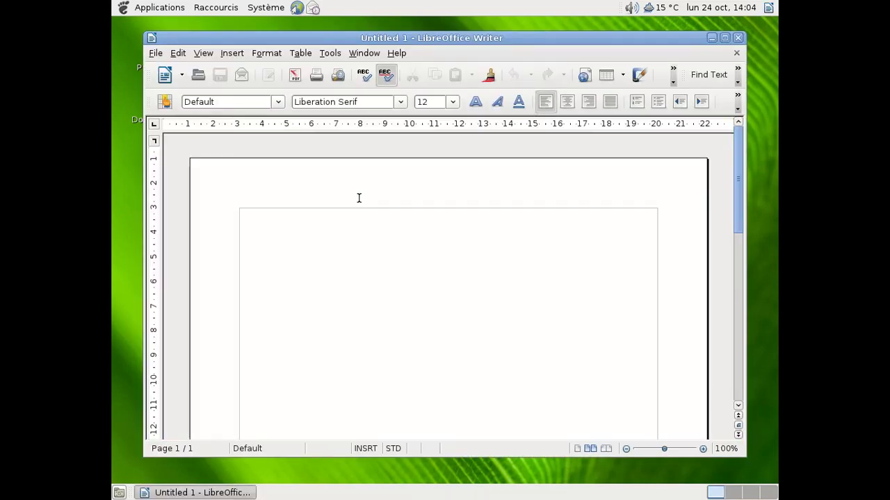
left_click(396, 53)
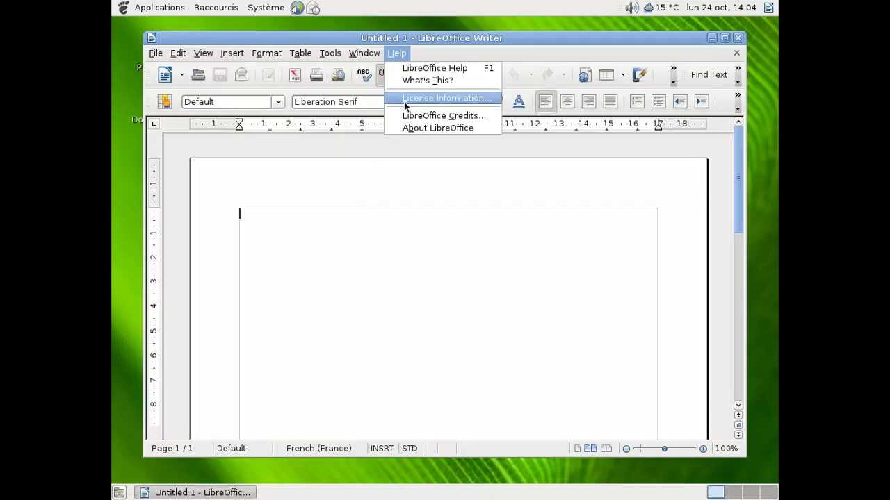
left_click(412, 128)
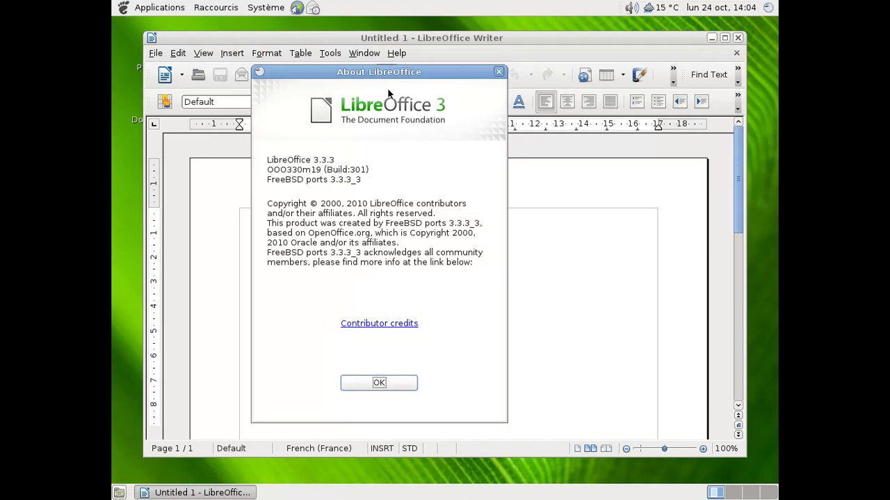
left_click(380, 386)
Browse Writer's View and File menus, exit Writer, and open the Applications menu for Graphisme
left_click(196, 56)
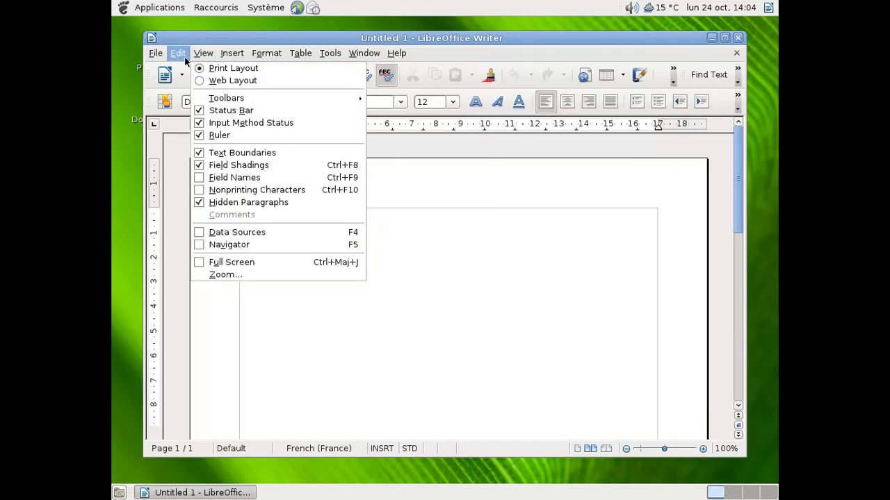
mouse_move(158, 55)
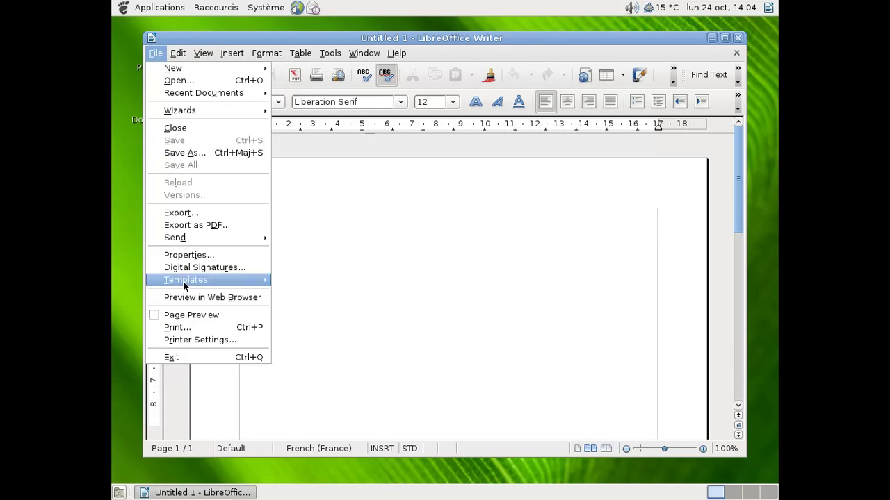
left_click(205, 357)
left_click(172, 5)
Launch GIMP, view its About window showing version 2.6.11, then close it
mouse_move(172, 83)
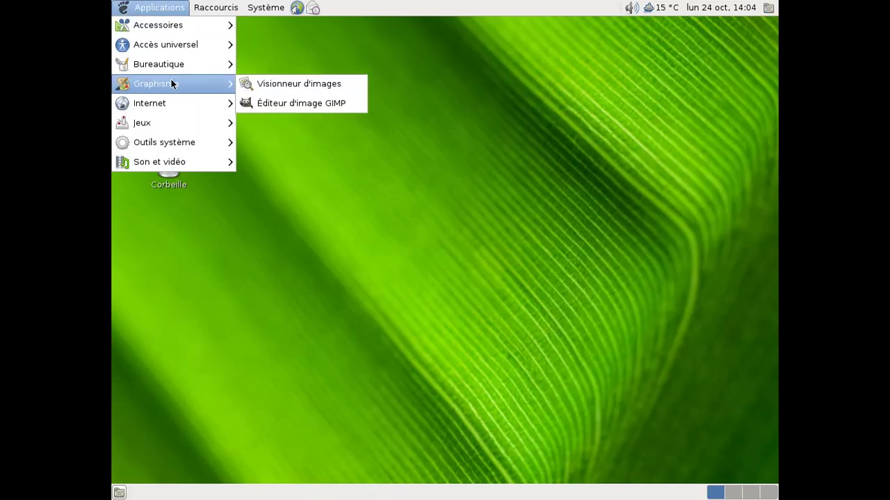
left_click(268, 103)
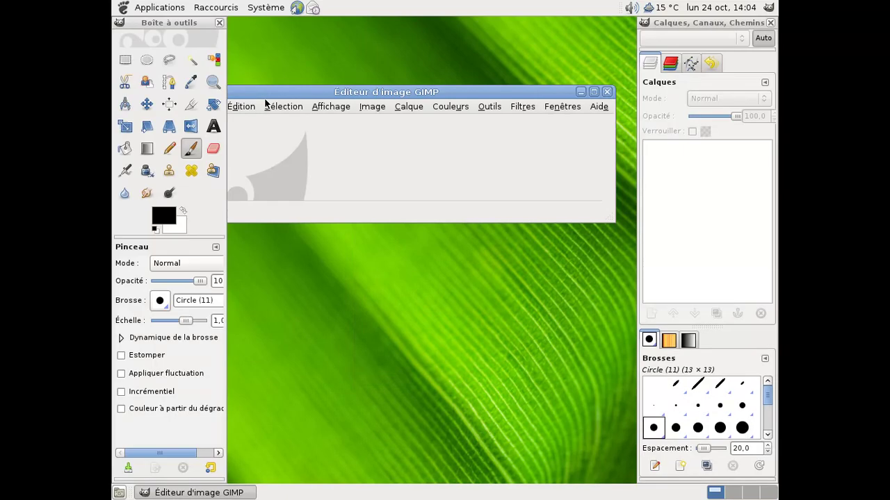
left_click(598, 106)
left_click(611, 161)
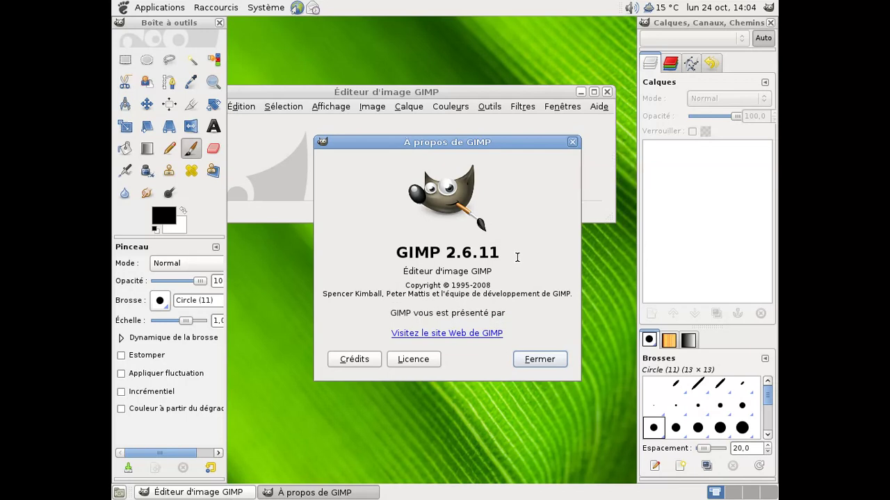
left_click(572, 142)
Quit GIMP and open the personal home folder from Raccourcis
left_click(607, 91)
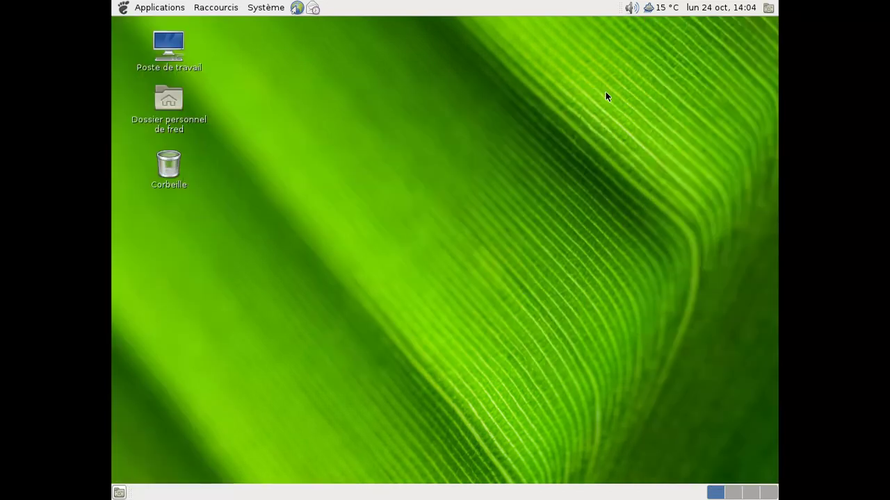
left_click(137, 5)
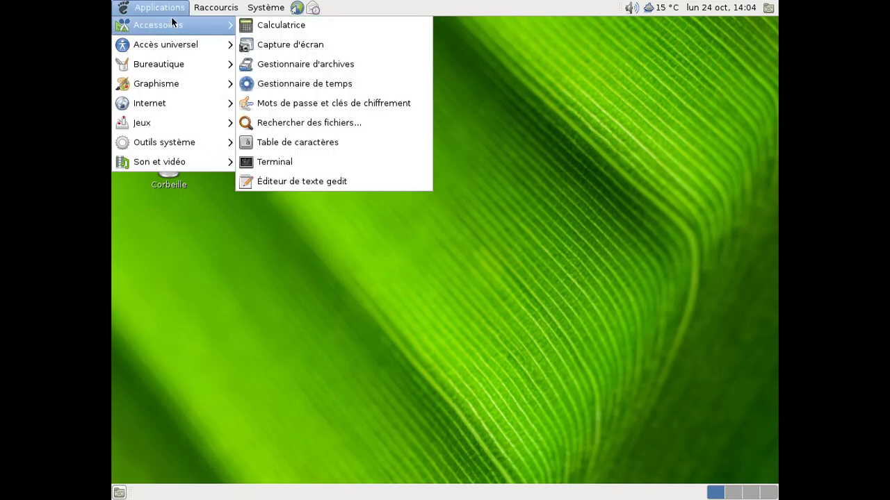
left_click(197, 23)
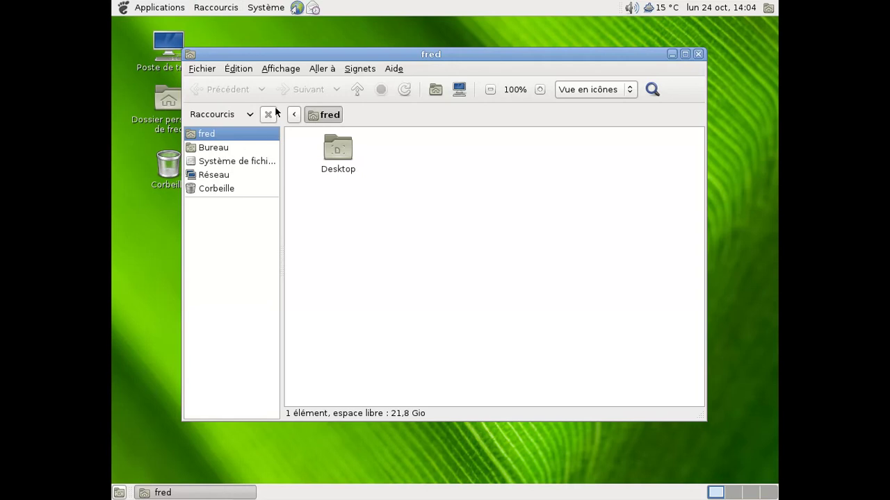
Confirm Nautilus version 2.32.2.1 in its About window, then close the home folder window
left_click(394, 69)
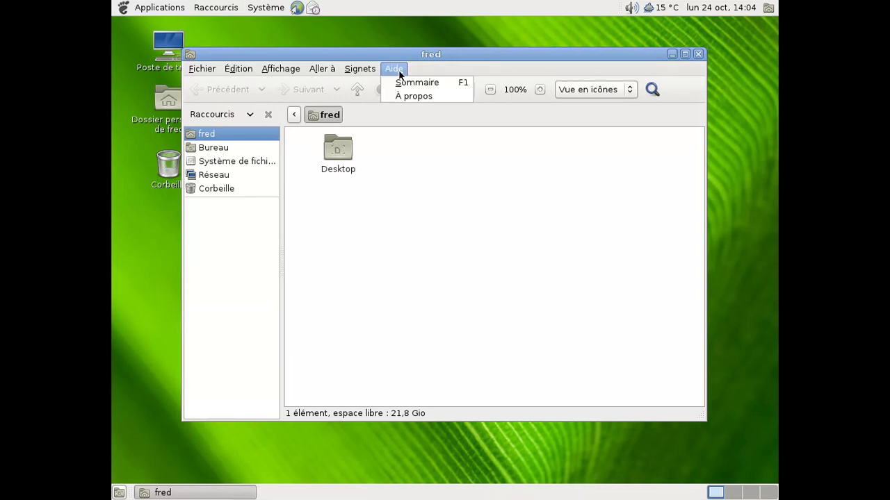
left_click(399, 95)
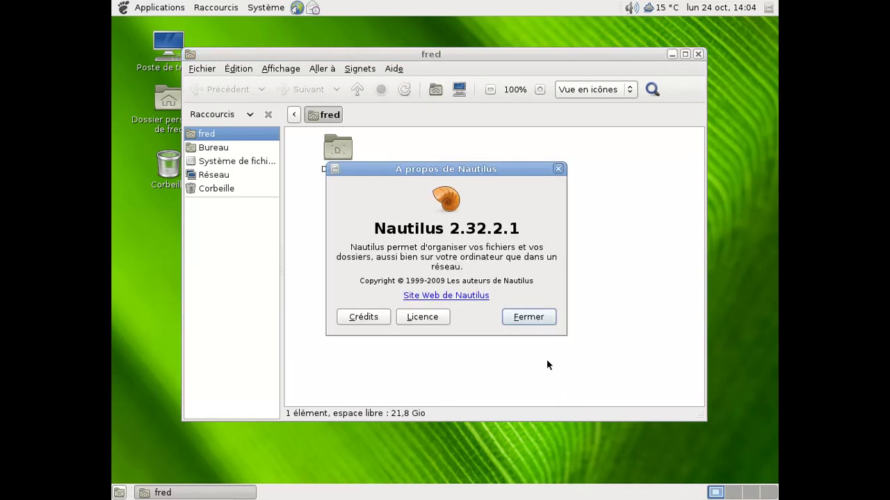
left_click(532, 321)
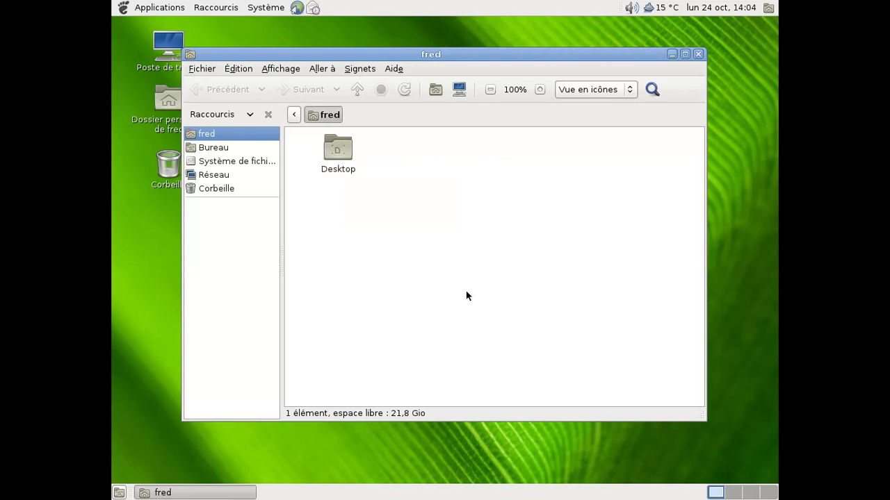
left_click(202, 69)
left_click(243, 213)
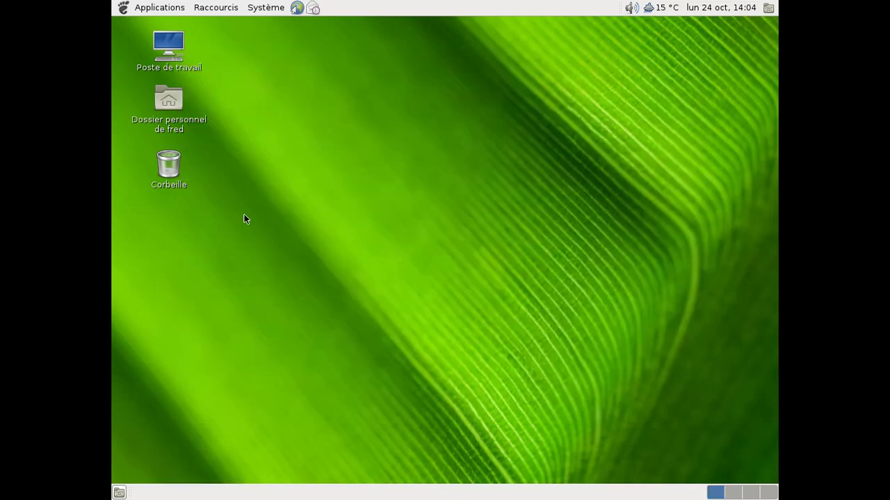
Browse the Applications menu submenus, then close it to leave the bare desktop
left_click(137, 6)
mouse_move(170, 160)
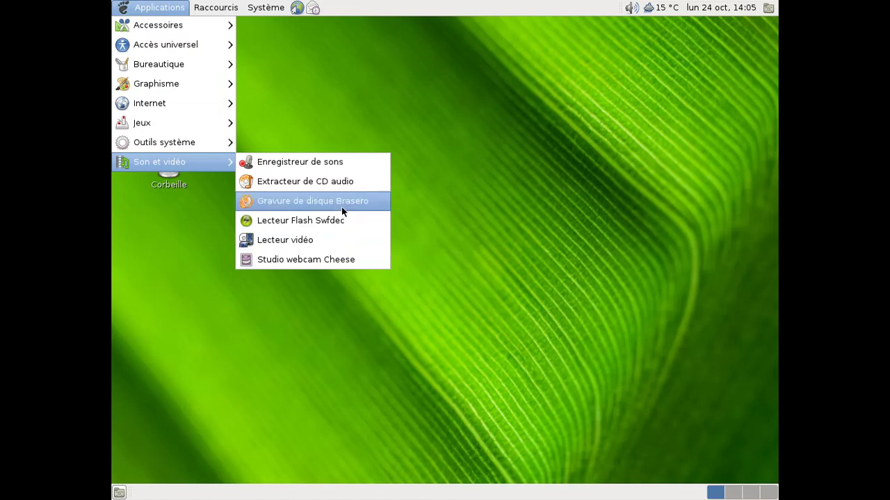
mouse_move(201, 142)
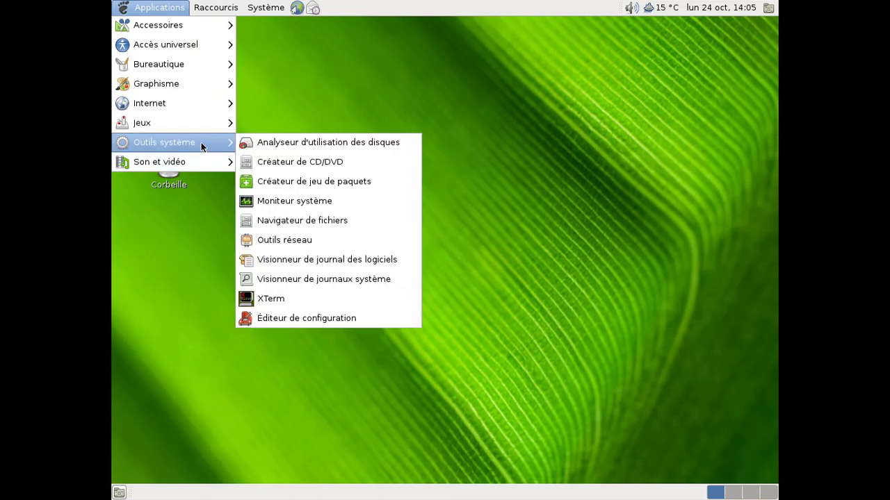
mouse_move(225, 107)
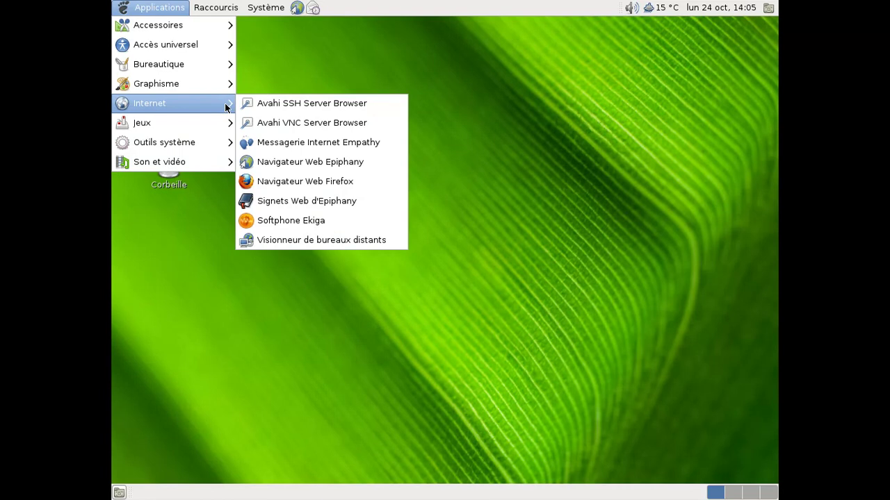
mouse_move(123, 61)
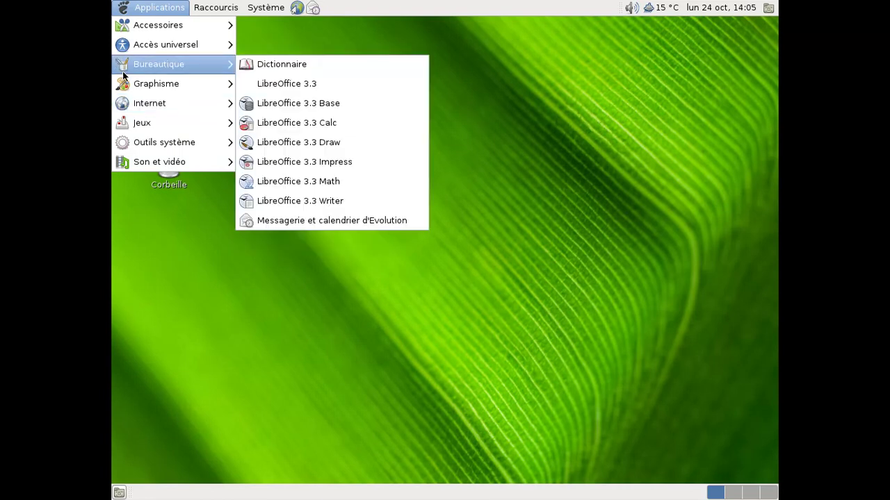
mouse_move(123, 45)
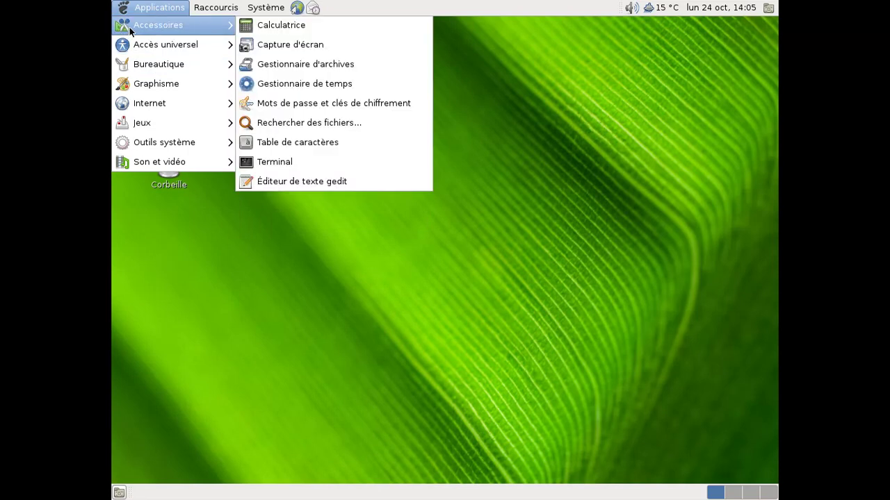
mouse_move(172, 150)
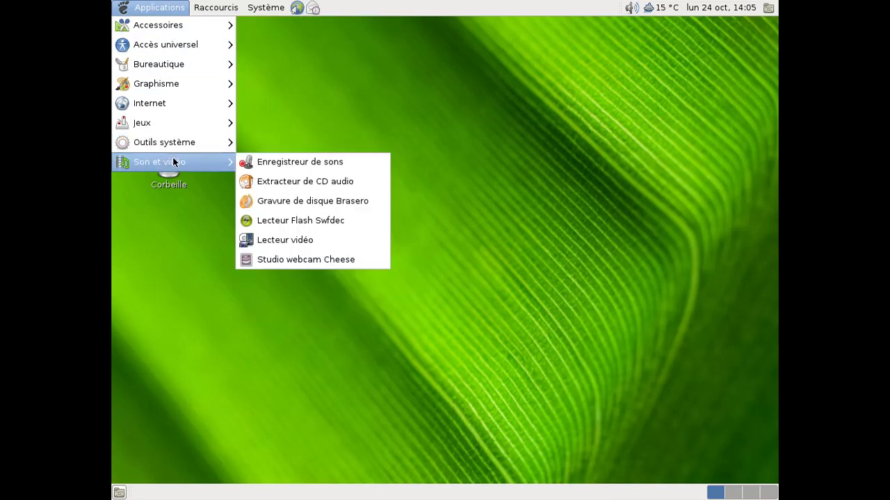
left_click(319, 136)
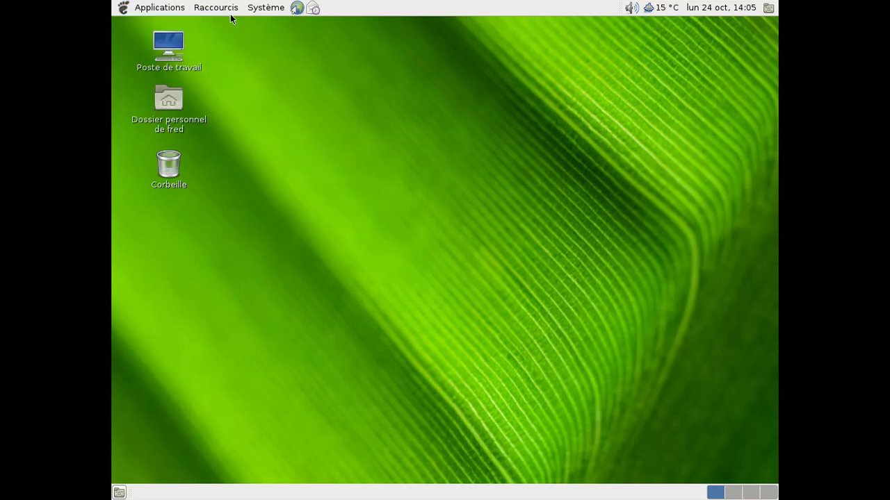
double_click(171, 48)
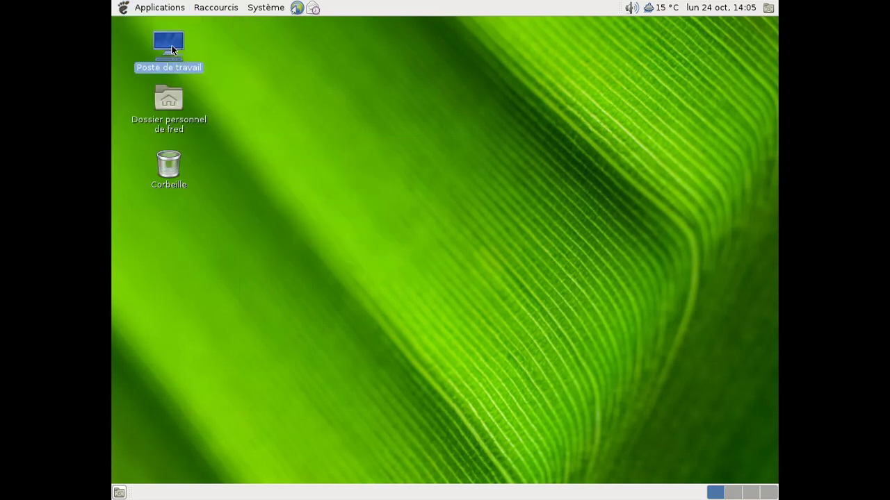
double_click(326, 150)
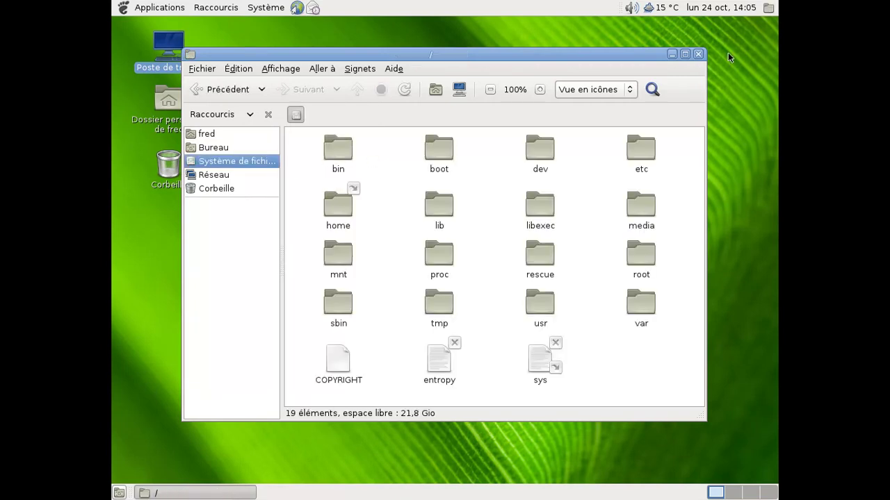
left_click(699, 54)
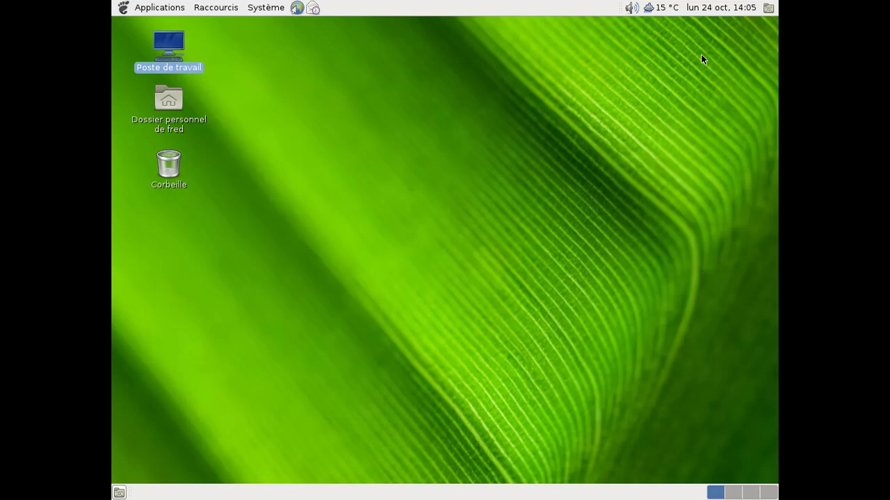
Launch Mise à jour des logiciels from Système > Administration and dismiss the package details error
left_click(278, 14)
mouse_move(281, 28)
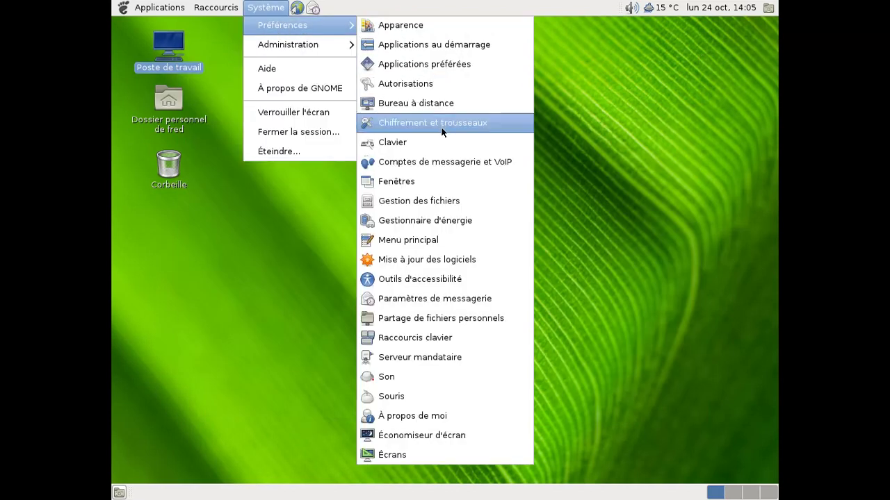
mouse_move(251, 46)
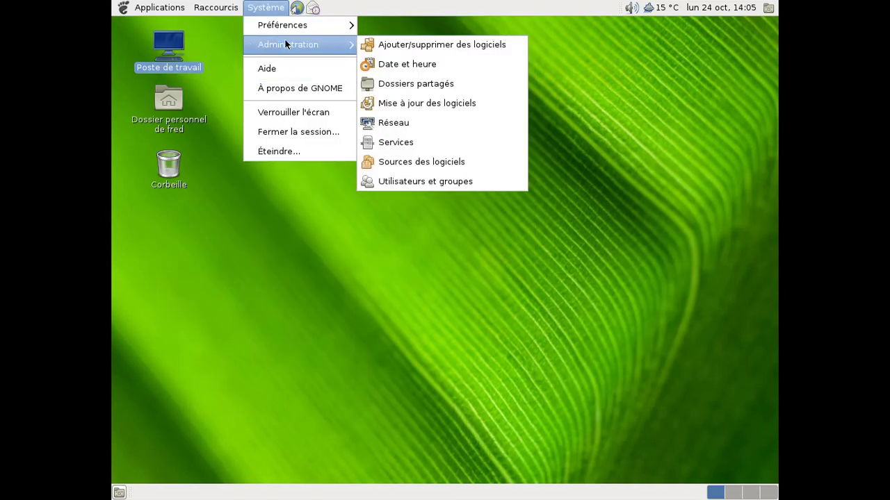
left_click(457, 101)
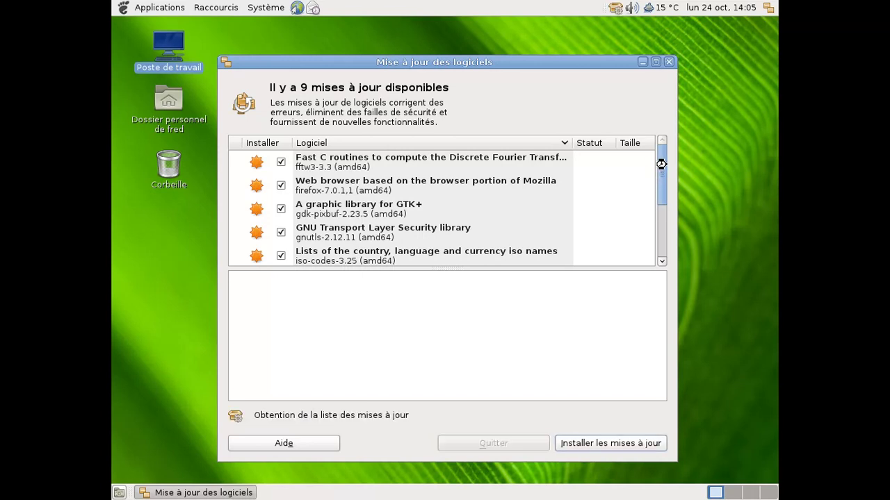
left_click_drag(661, 164, 666, 232)
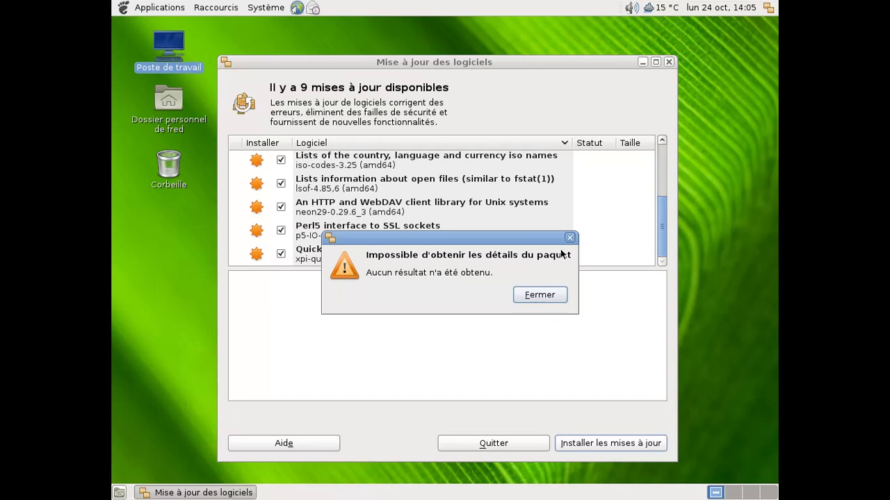
left_click(539, 295)
Attempt installing the 9 updates, view the 'update-packages' error details, and close the updater
left_click(591, 437)
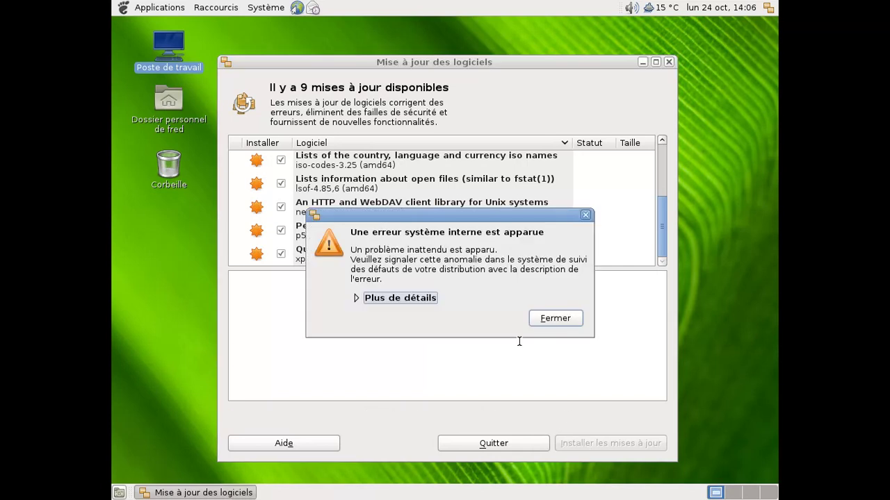
left_click(424, 300)
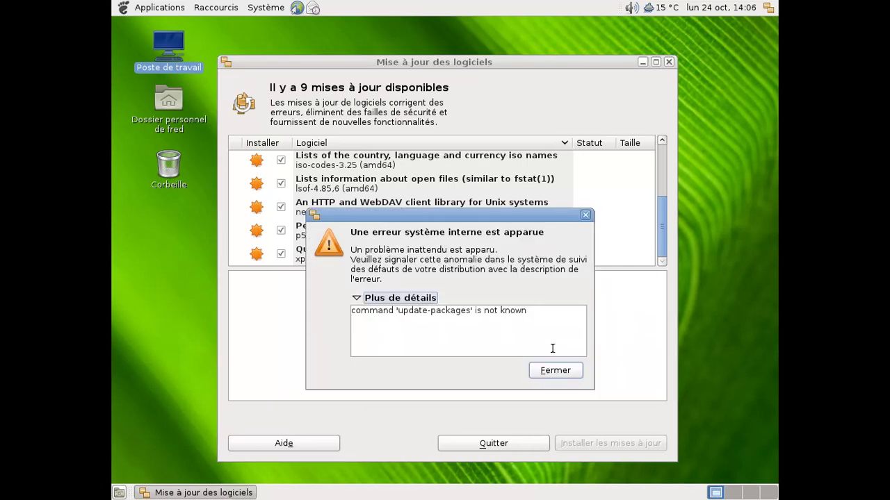
left_click(554, 369)
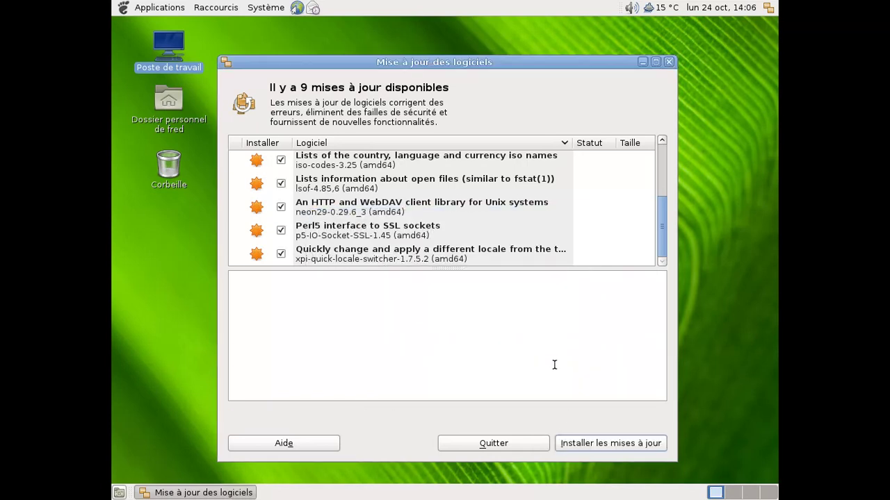
left_click(668, 62)
left_click(256, 5)
mouse_move(260, 26)
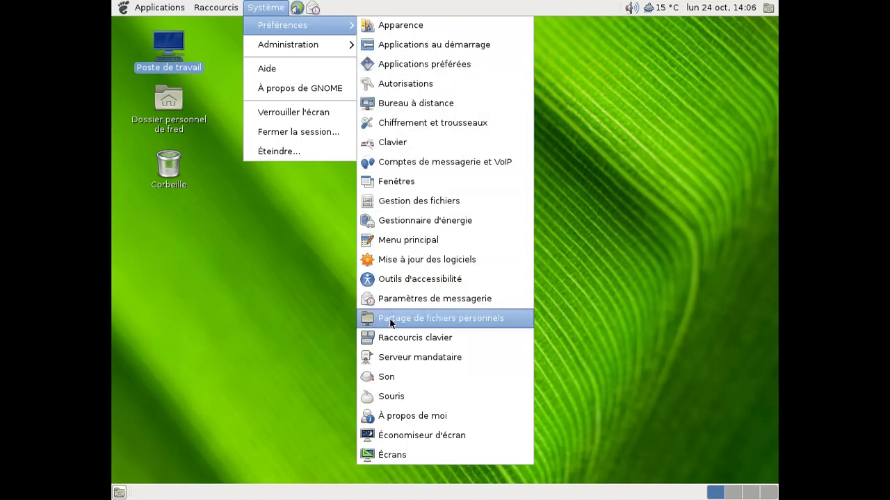
left_click(458, 415)
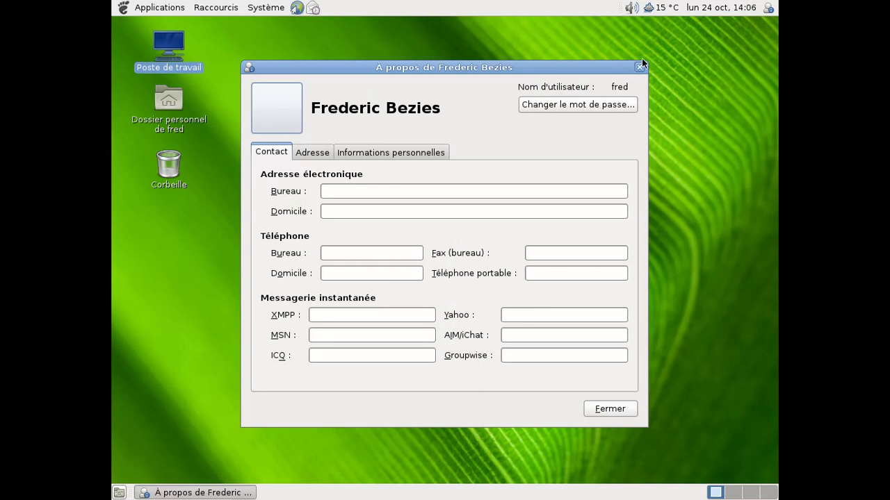
left_click(639, 68)
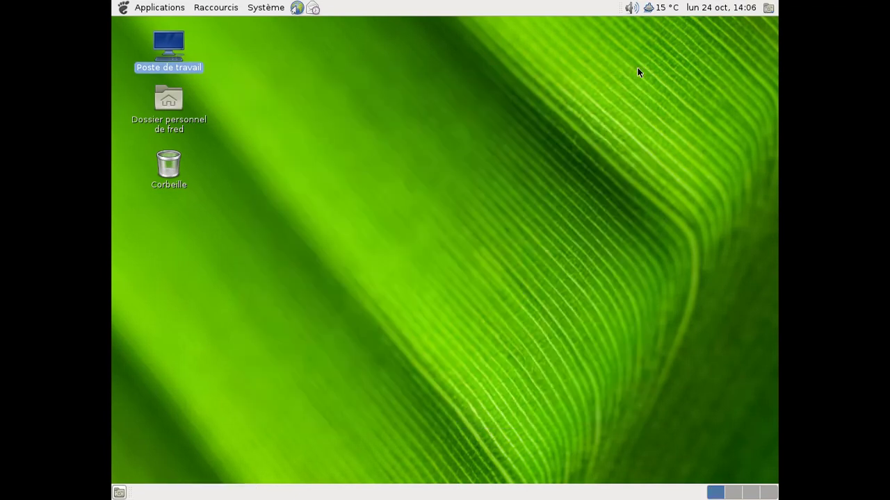
Launch GNOME Terminal from Applications > Accessoires
left_click(136, 8)
mouse_move(146, 27)
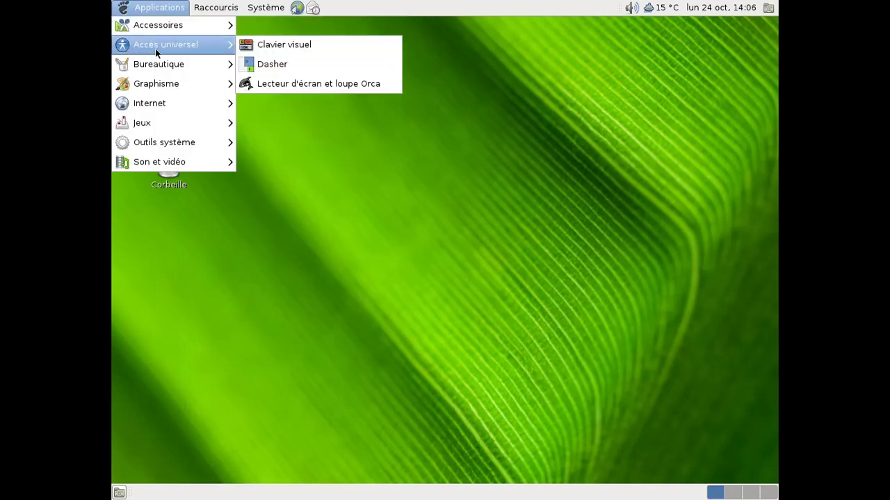
mouse_move(156, 105)
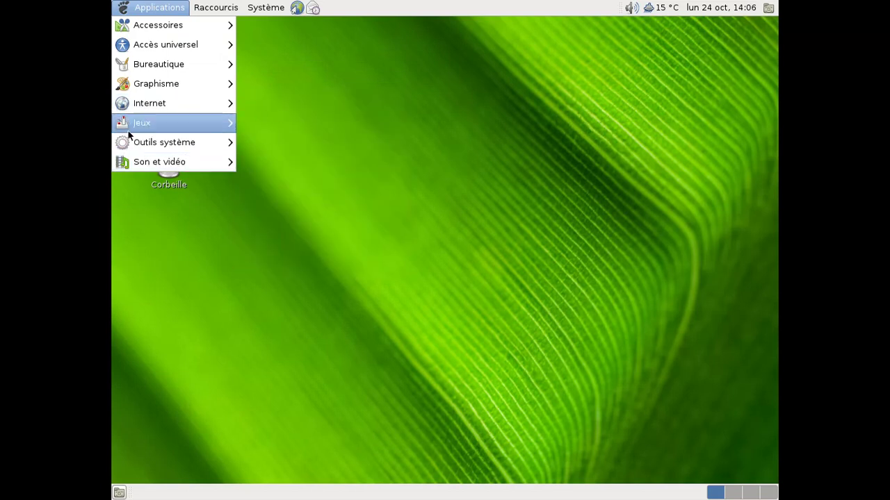
mouse_move(125, 143)
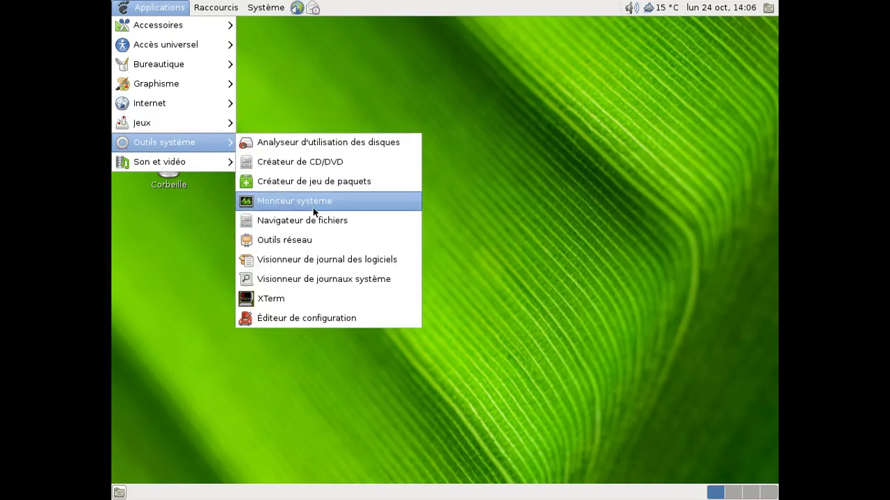
mouse_move(185, 43)
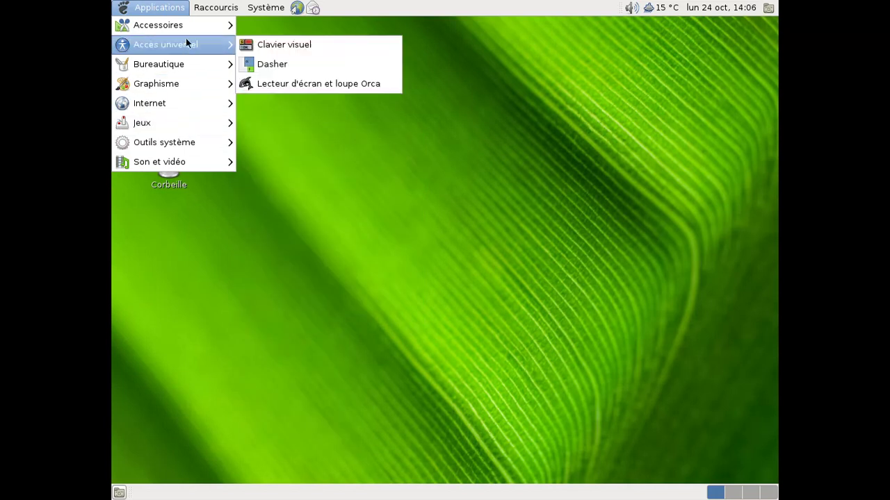
left_click(334, 156)
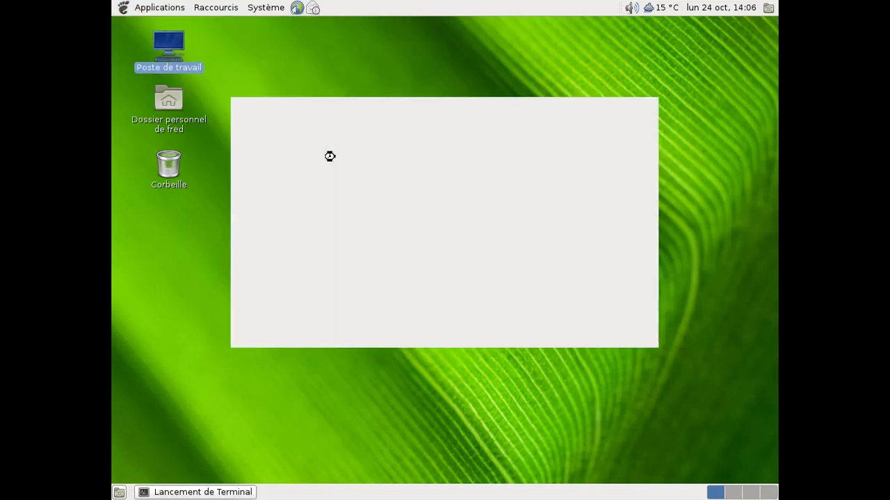
Run uname -a to show FreeBSD 9.0-RC1 amd64, then close the terminal
type("uname -a")
key("Return")
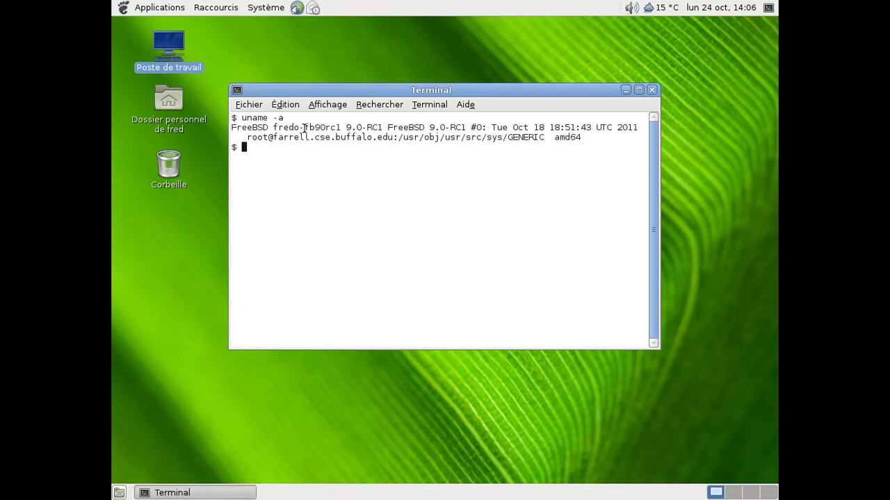
left_click(651, 91)
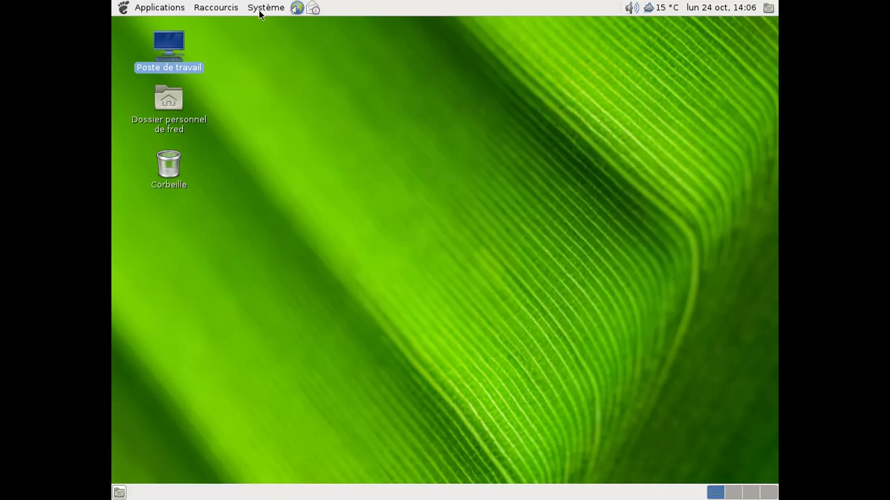
Deselect the desktop icons, then shut down via Système > Éteindre and confirm
left_click(267, 34)
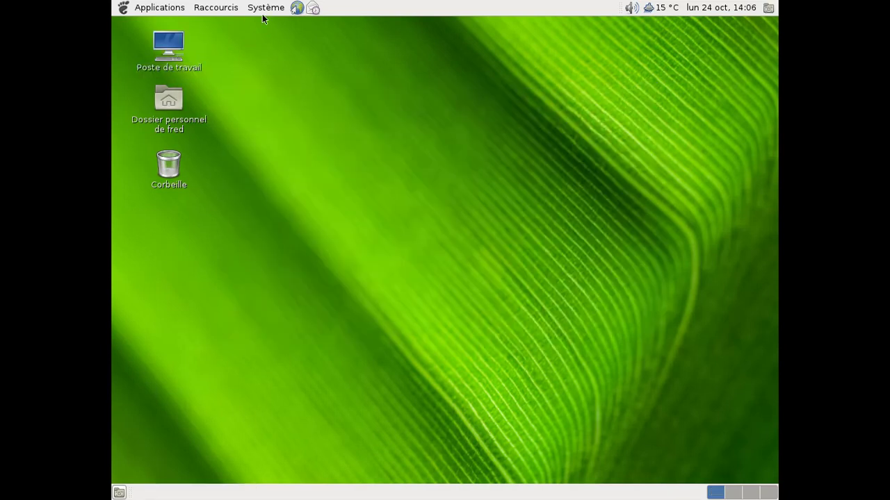
left_click(265, 8)
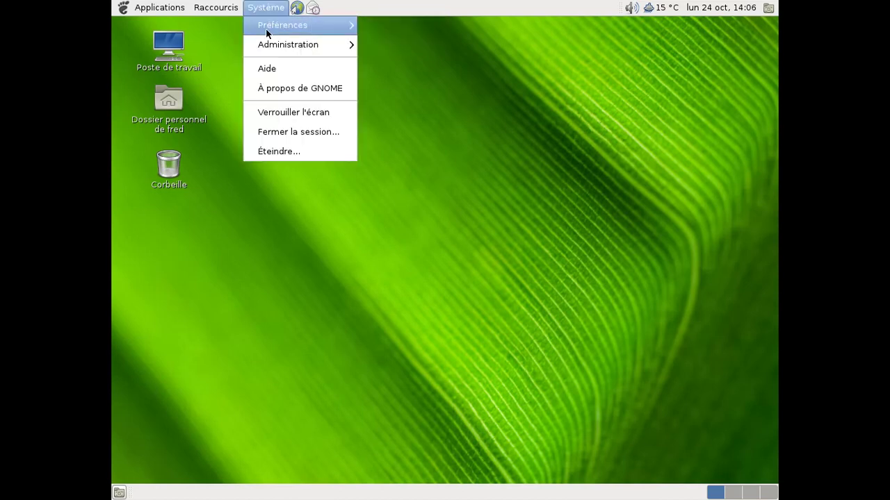
left_click(279, 150)
left_click(570, 306)
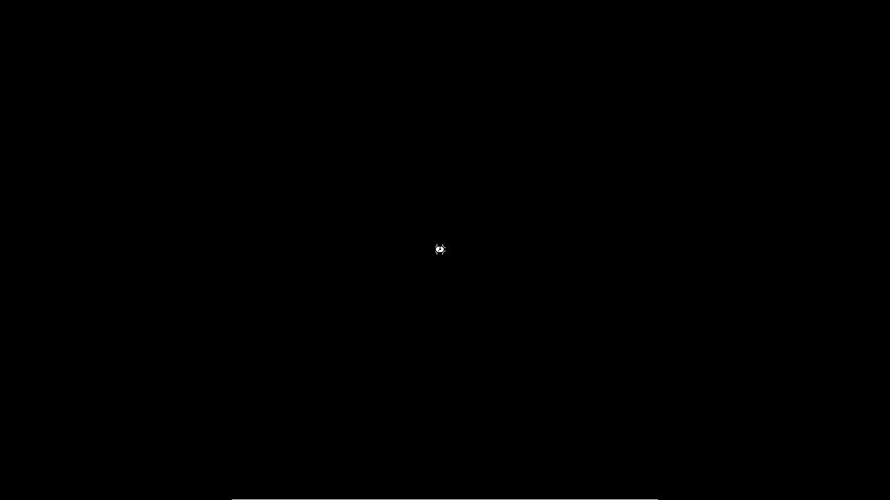